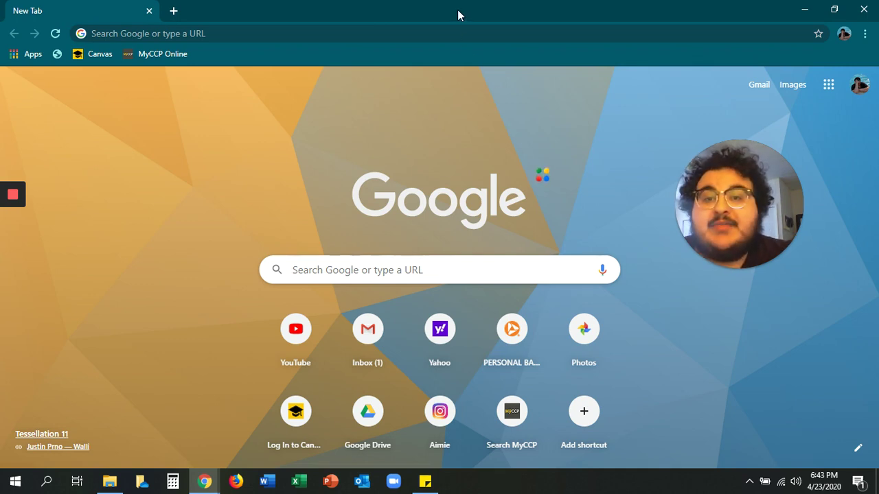
Step: Search Google for 'zoom google chrome' from the Chrome address bar
left_click(429, 36)
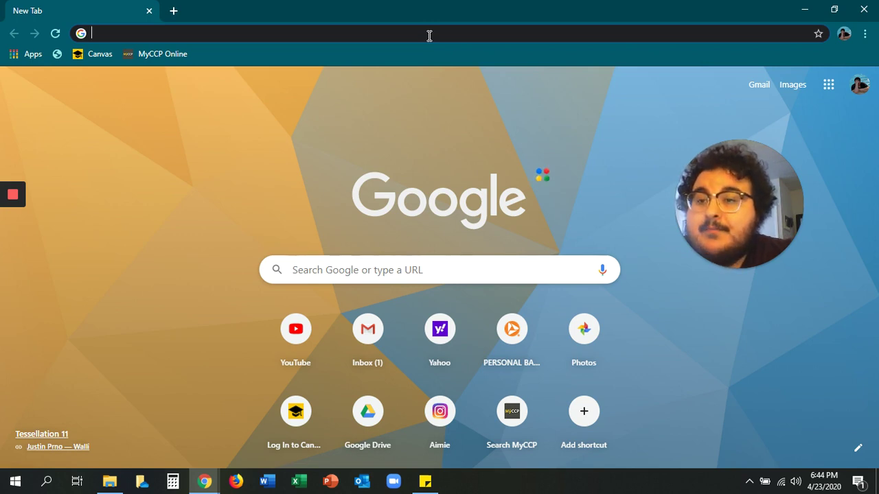
type("z")
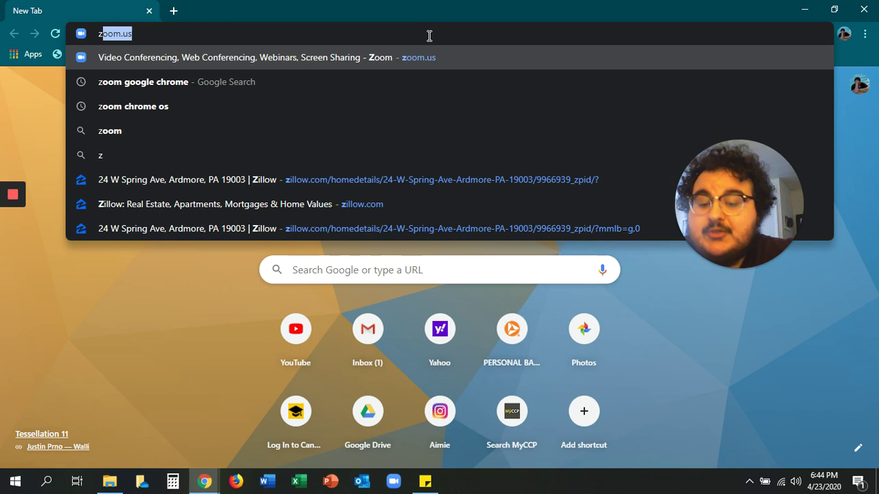
type("oom ")
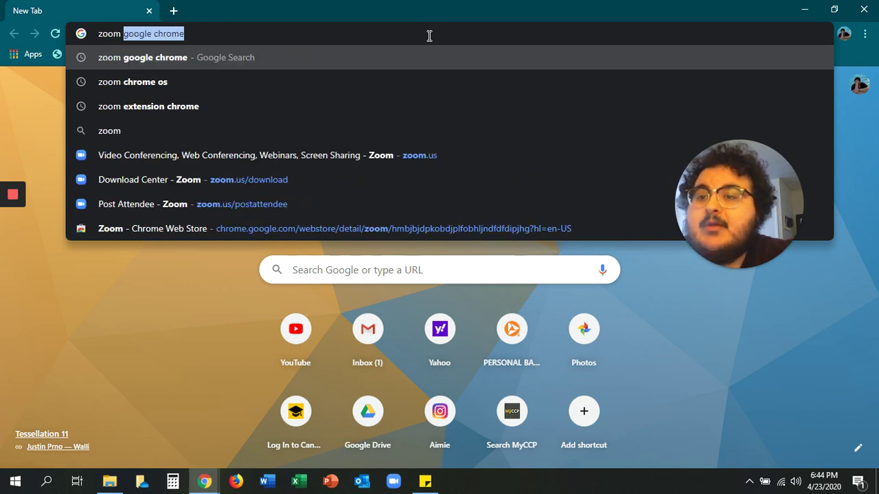
type("google chrome")
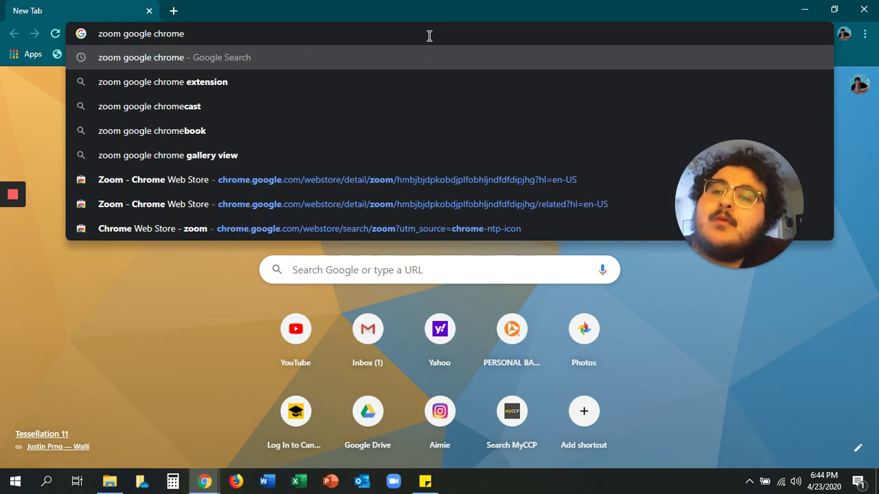
key("Return")
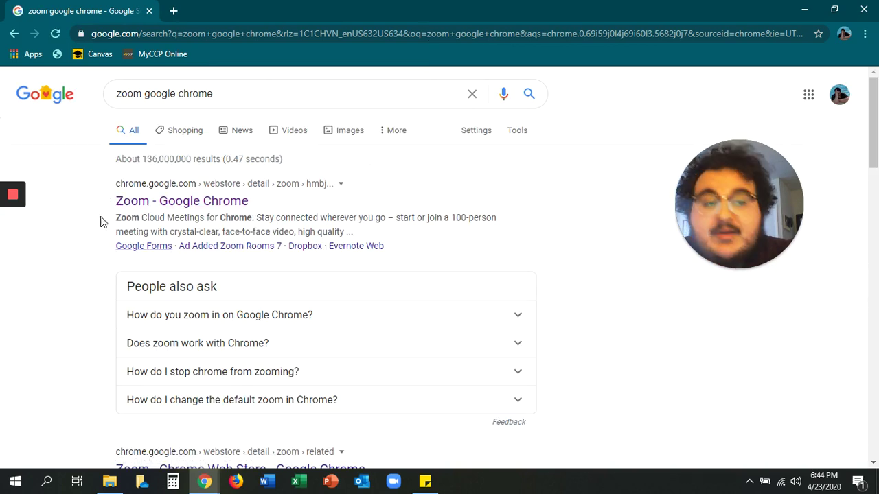
Step: Follow the 'Zoom - Google Chrome' result to Zoom's Chrome Web Store listing and scroll its details
left_click(158, 201)
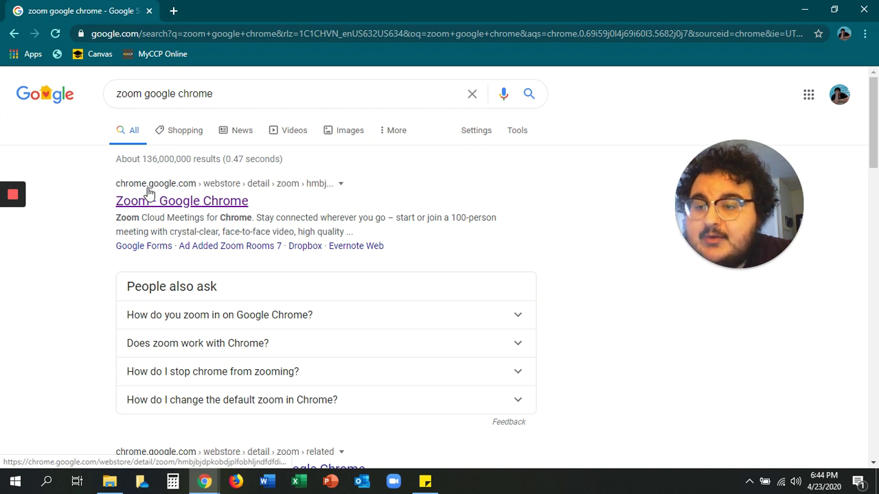
left_click(201, 203)
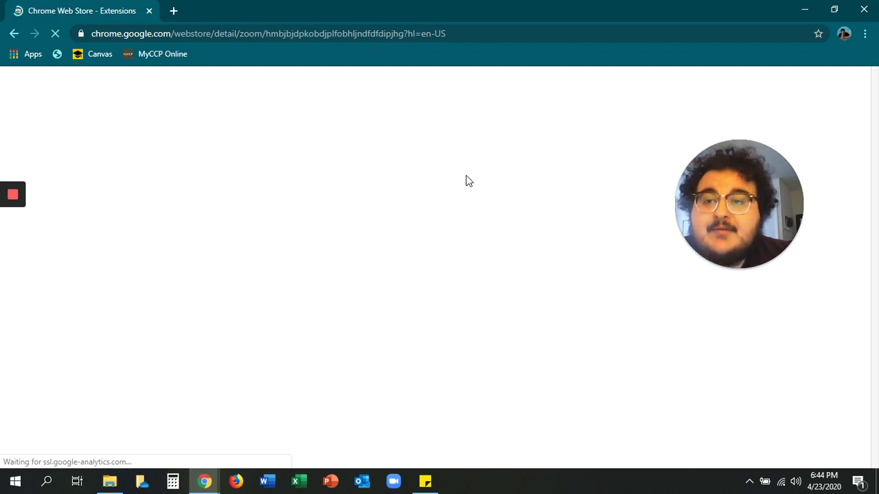
left_click_drag(727, 220, 726, 276)
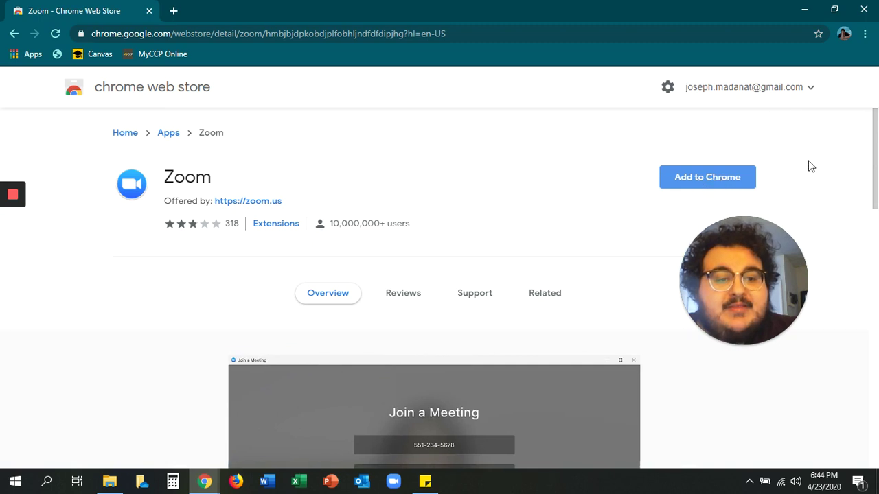
Step: Add Zoom to Chrome, confirming 'Add app' in the permission prompt
left_click(684, 177)
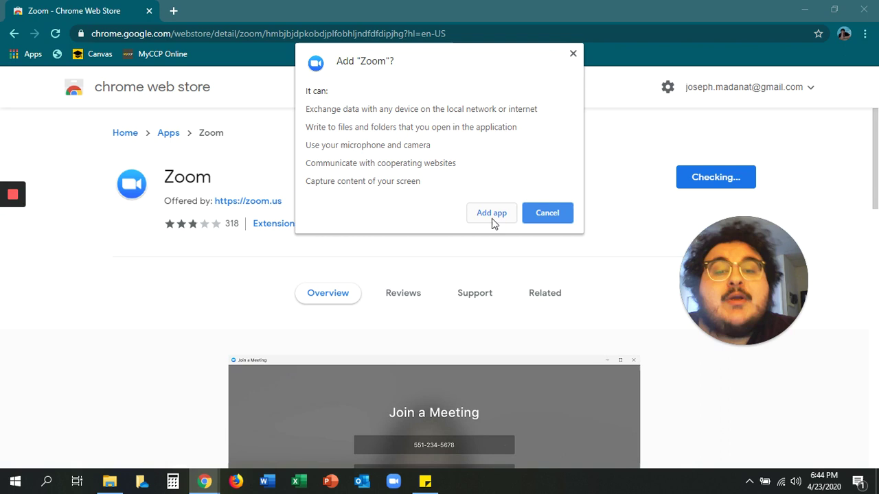
left_click(491, 214)
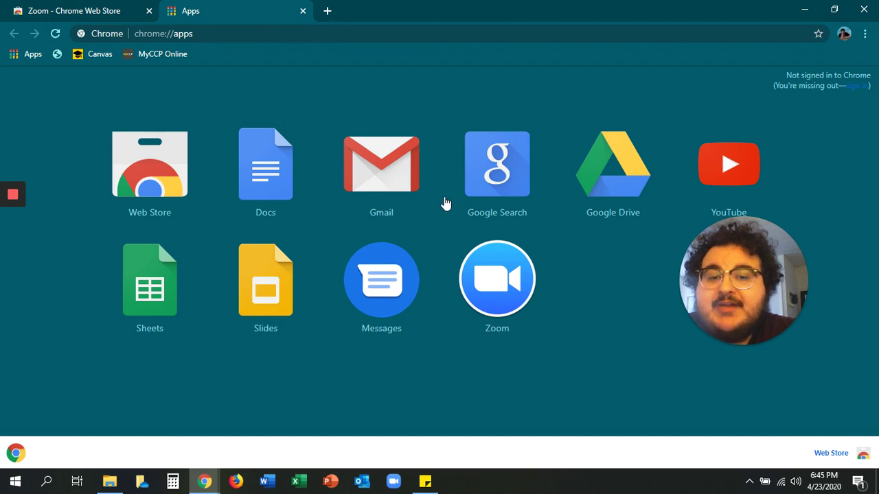
Step: Show chrome://apps in a new tab through the Apps bookmark, with Zoom listed
left_click(328, 12)
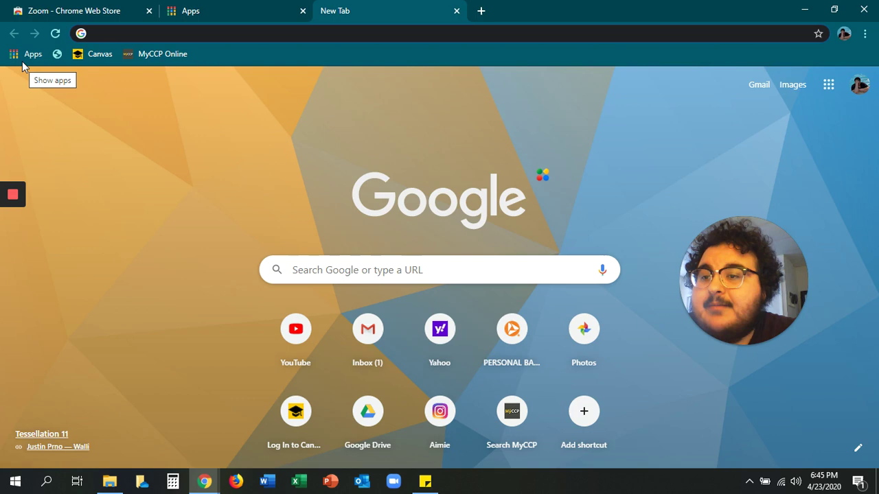
left_click(24, 58)
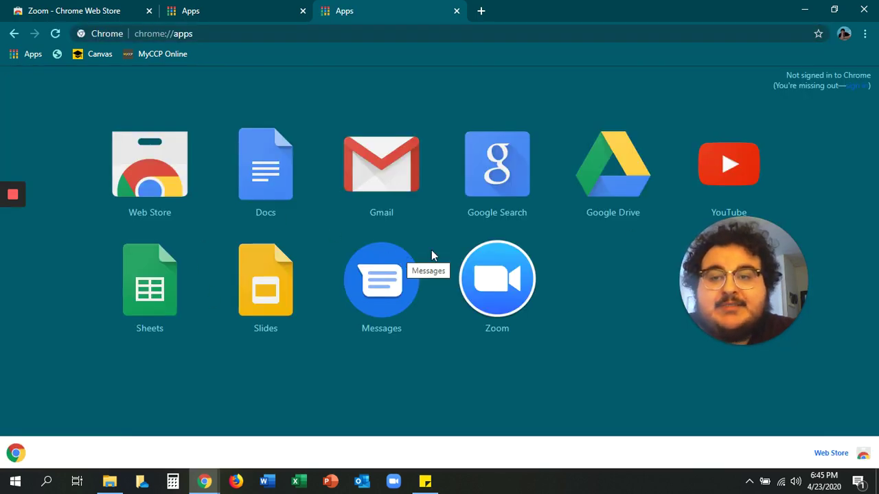
left_click(506, 299)
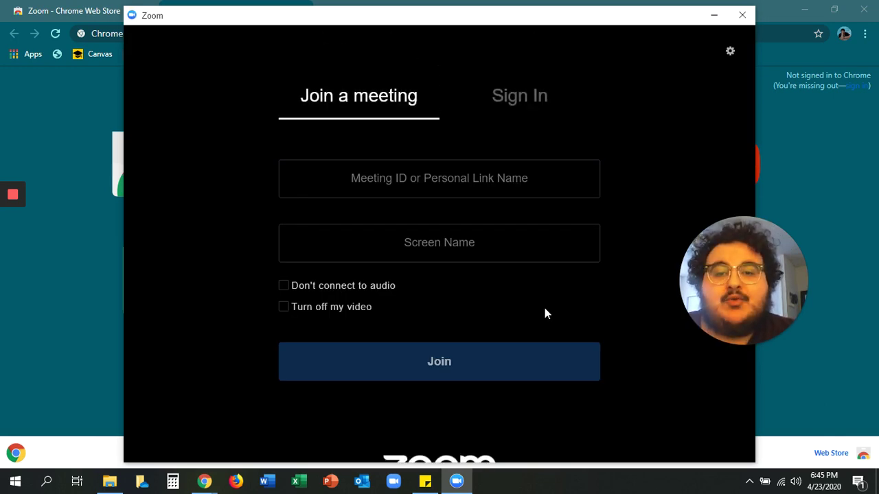
left_click(520, 106)
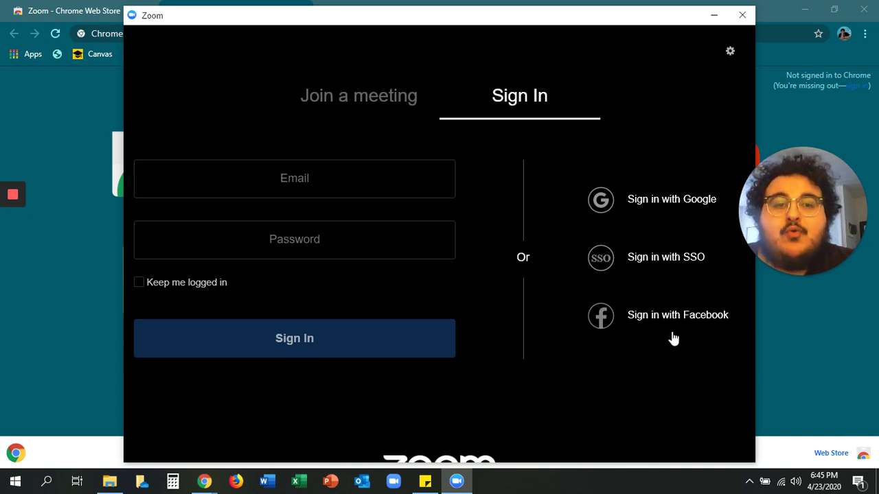
left_click(742, 15)
left_click(326, 11)
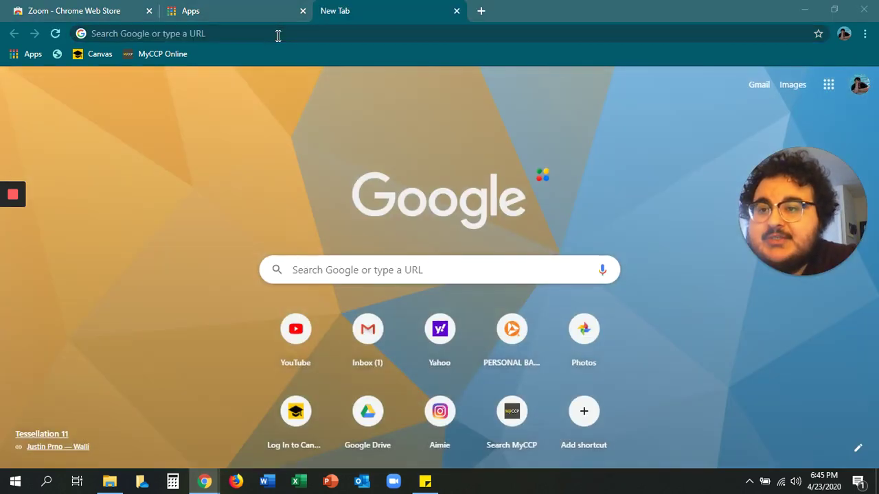
left_click(278, 36)
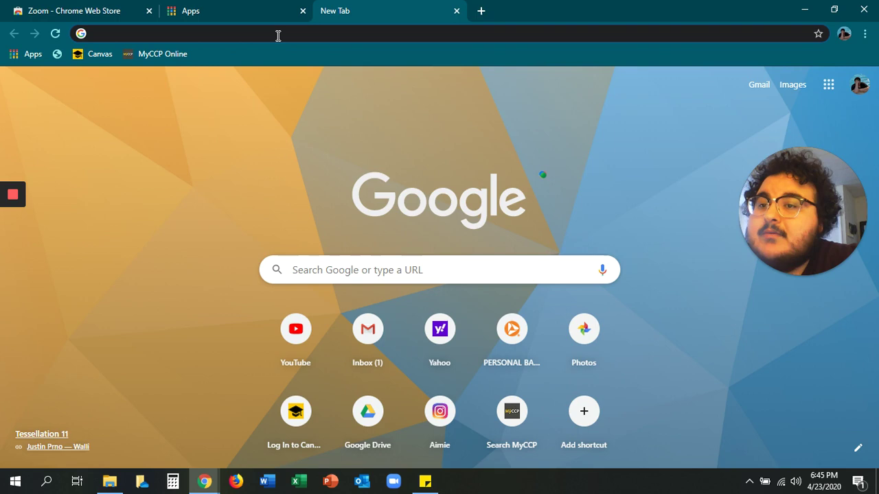
type("zoom.us")
key("Return")
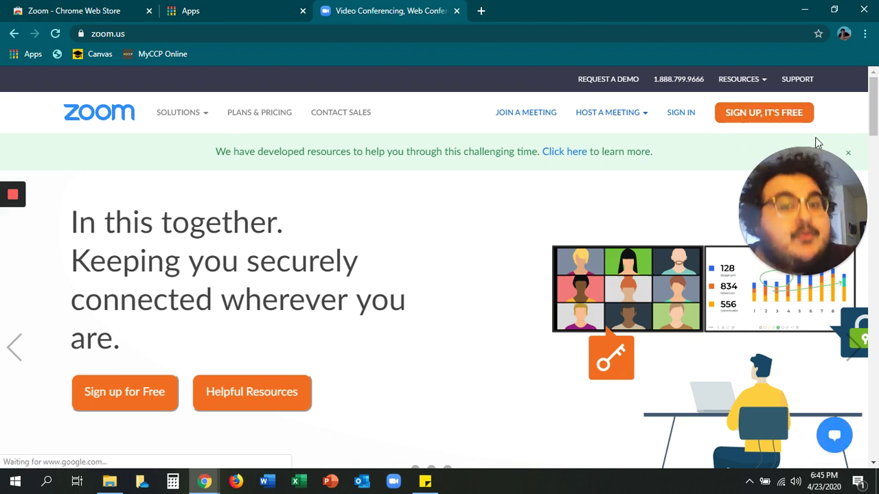
left_click(777, 116)
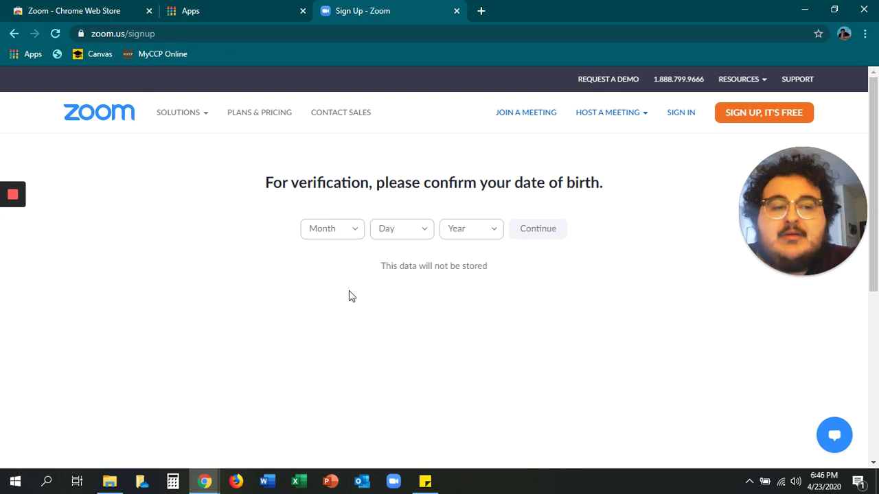
Step: Close Zoom's sign-up page and the Apps tab, then toggle Sign In and back to Join a meeting
left_click(455, 14)
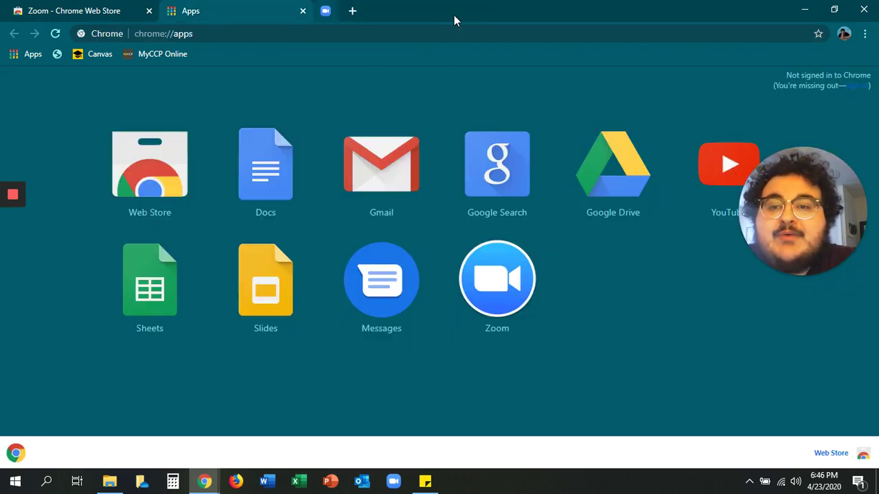
left_click(512, 288)
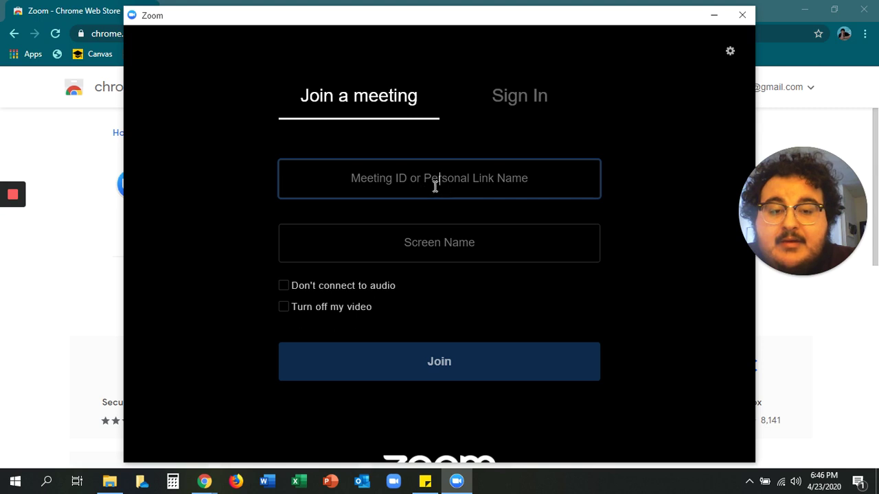
left_click(518, 102)
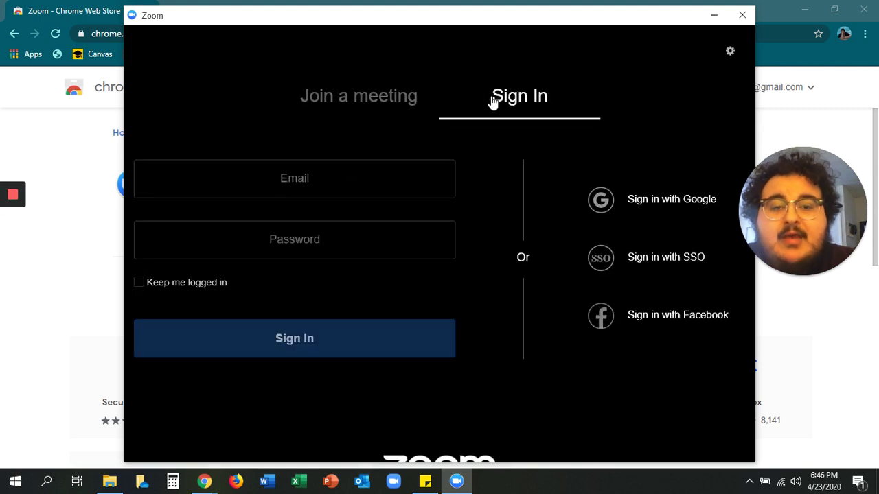
left_click(421, 97)
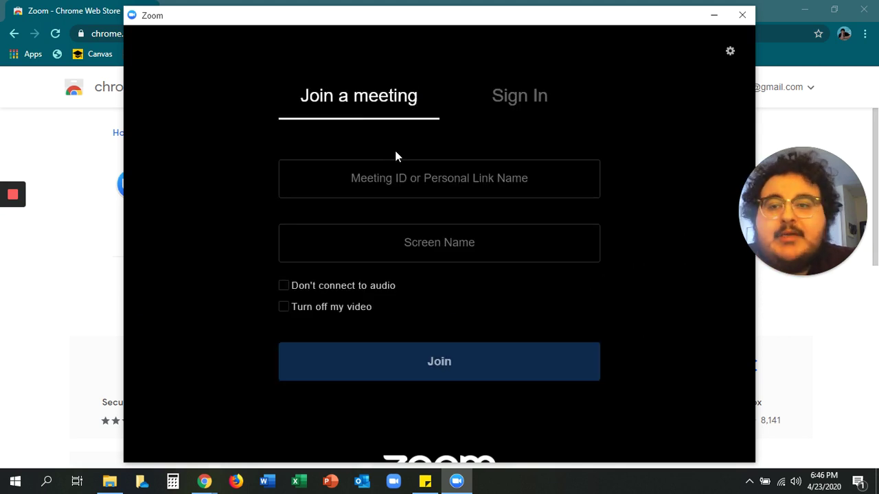
left_click(743, 14)
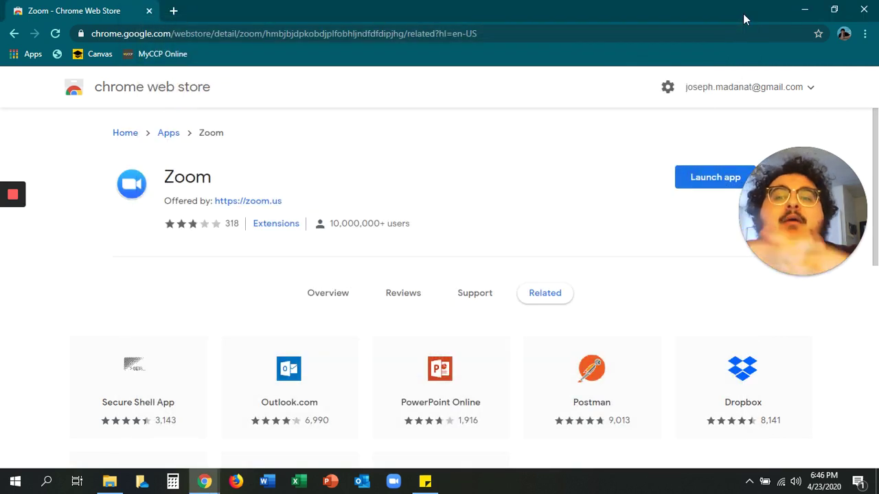